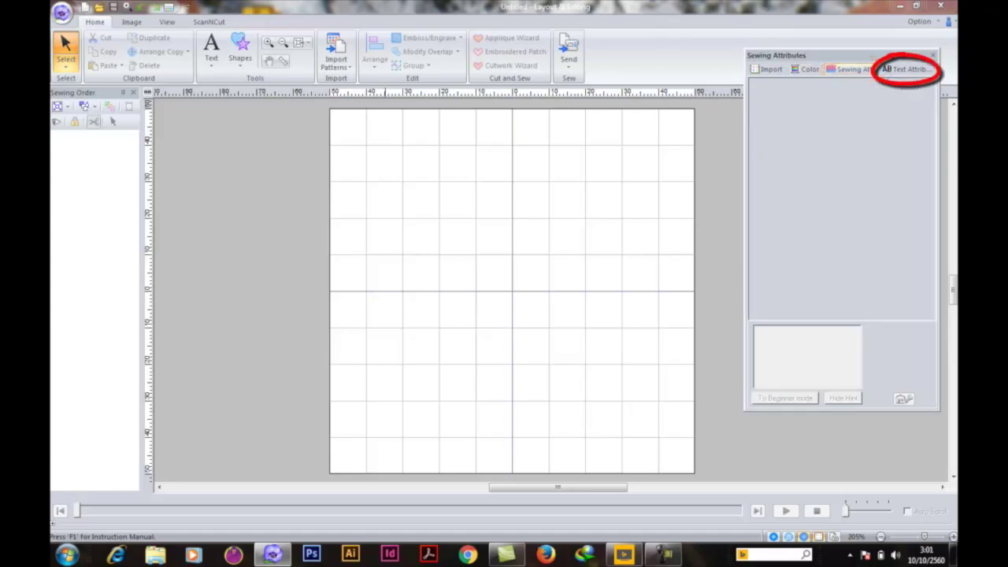
pyautogui.click(906, 69)
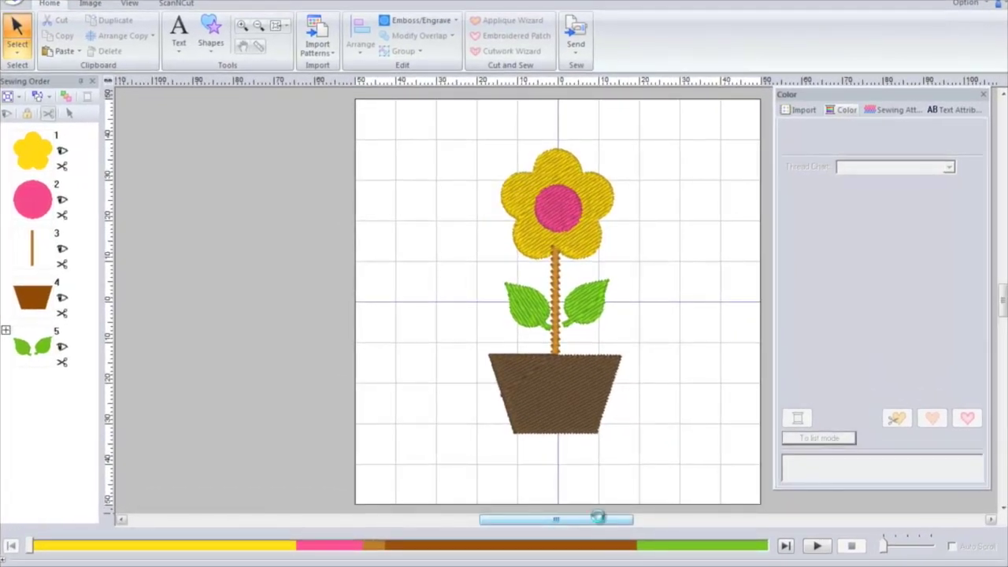
# Select all parts of the potted-flower design and delete them from the page
pyautogui.moveTo(599, 517); pyautogui.dragTo(607, 520)
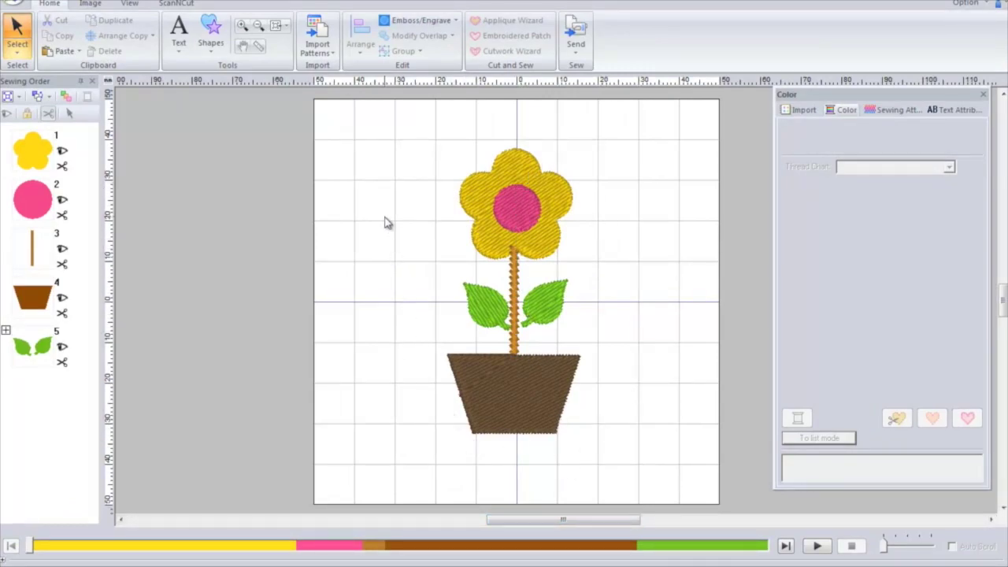
pyautogui.moveTo(393, 114); pyautogui.dragTo(656, 482)
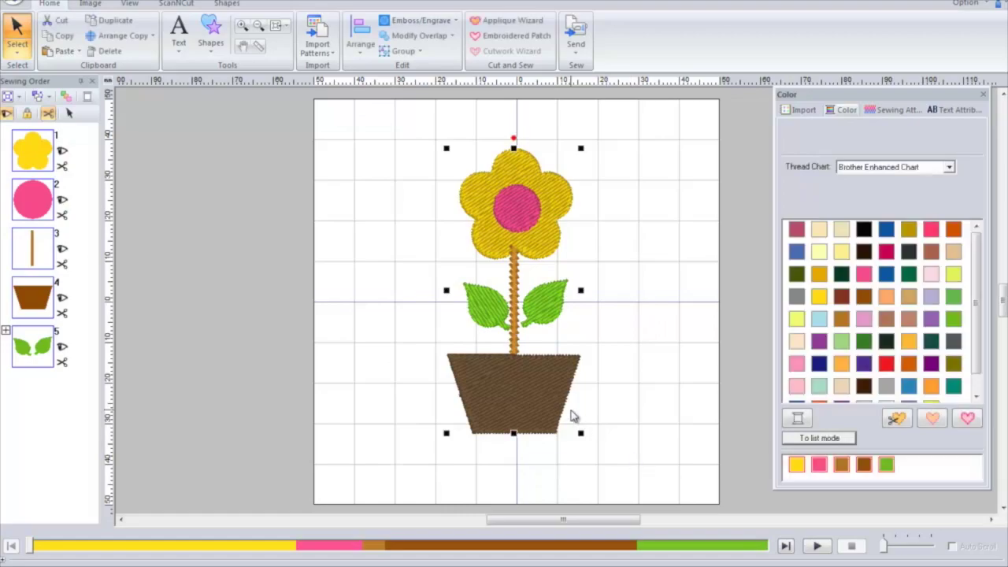
pyautogui.rightClick(553, 403)
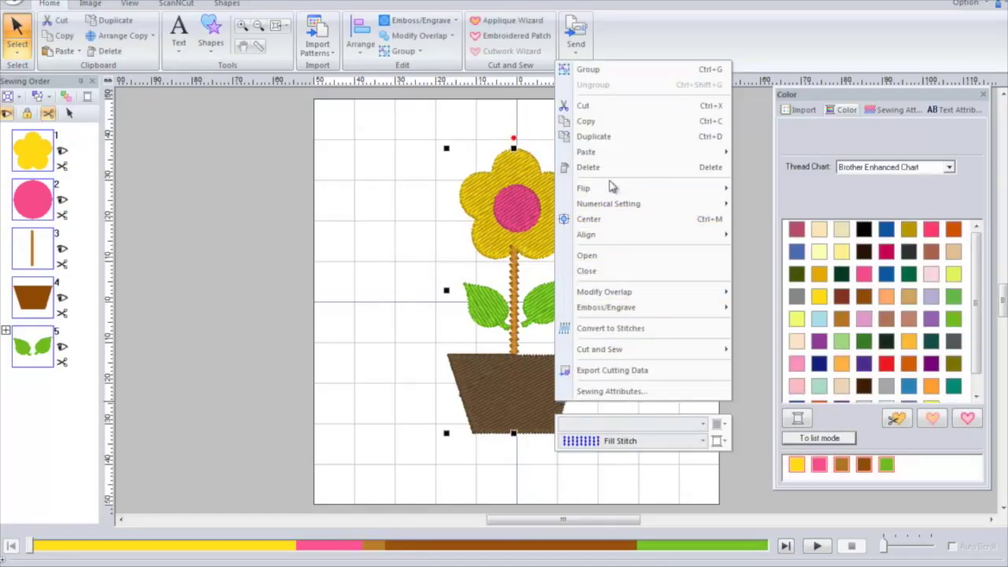
pyautogui.click(617, 166)
# Draw a five-petal flower about 27 mm wide in the upper centre of the page and colour it Harvest Gold
pyautogui.click(215, 49)
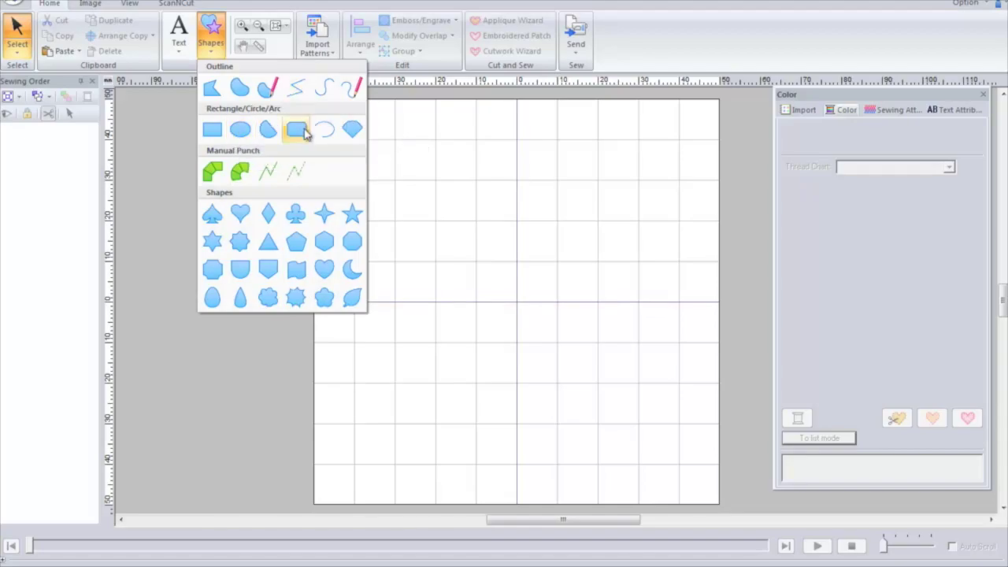
pyautogui.click(325, 298)
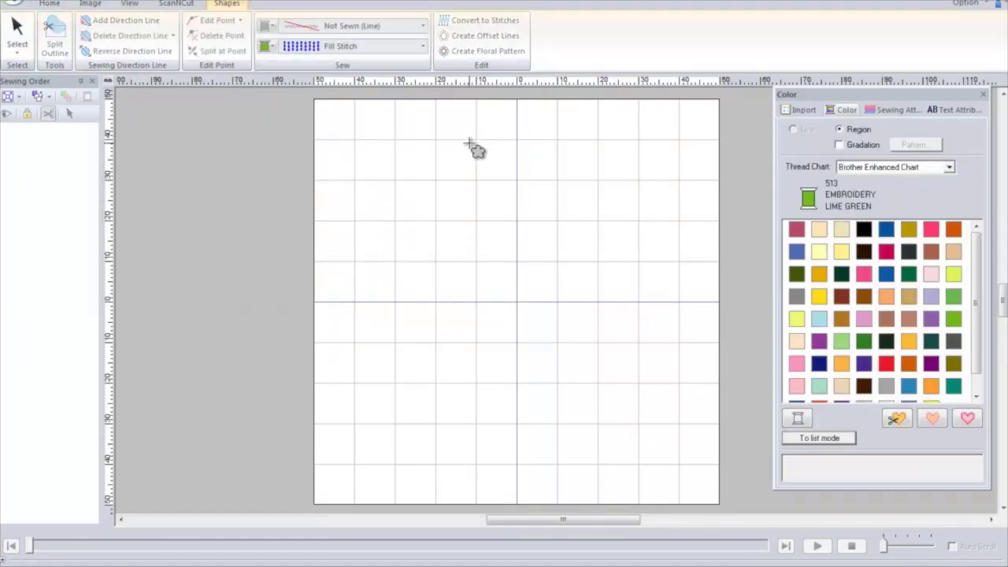
pyautogui.moveTo(473, 147); pyautogui.dragTo(565, 250)
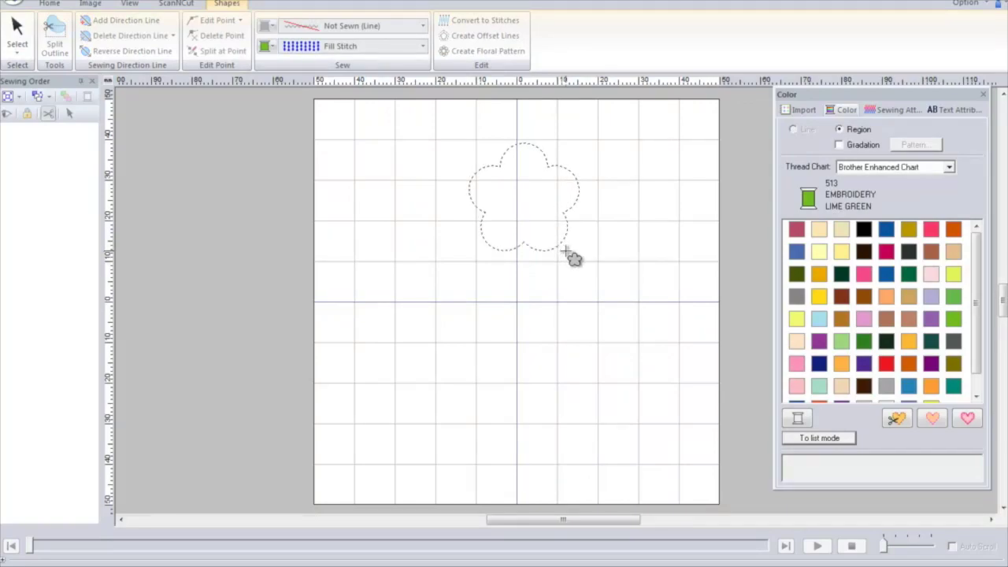
pyautogui.moveTo(565, 251); pyautogui.dragTo(536, 231)
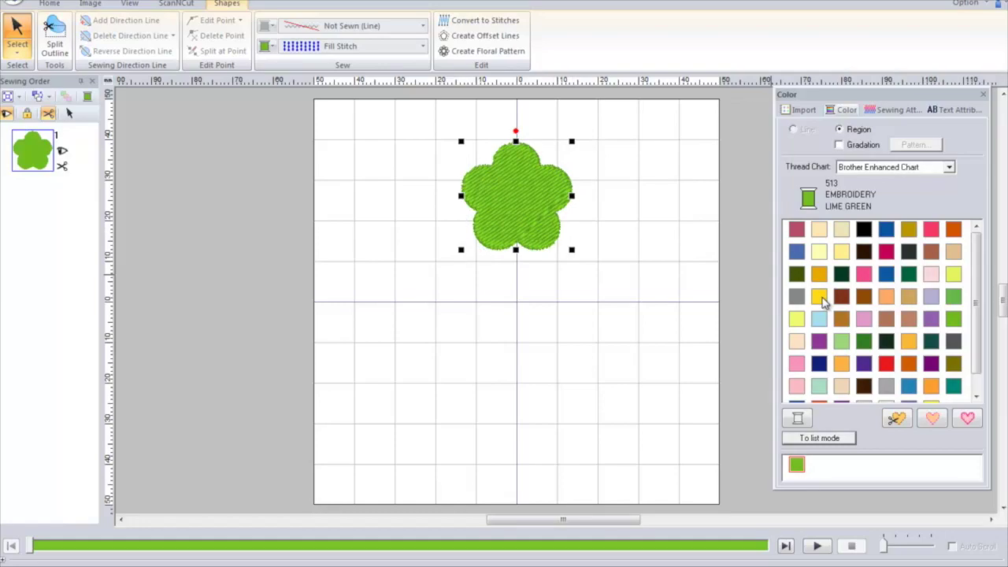
pyautogui.click(820, 297)
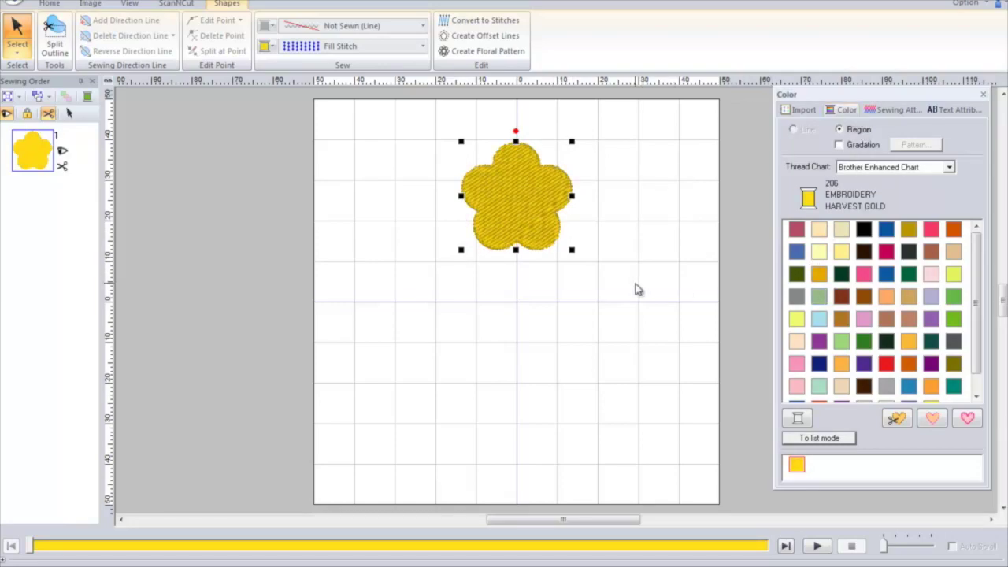
# Draw a circle about 11 mm in diameter at the flower's centre and colour it Deep Rose
pyautogui.click(52, 4)
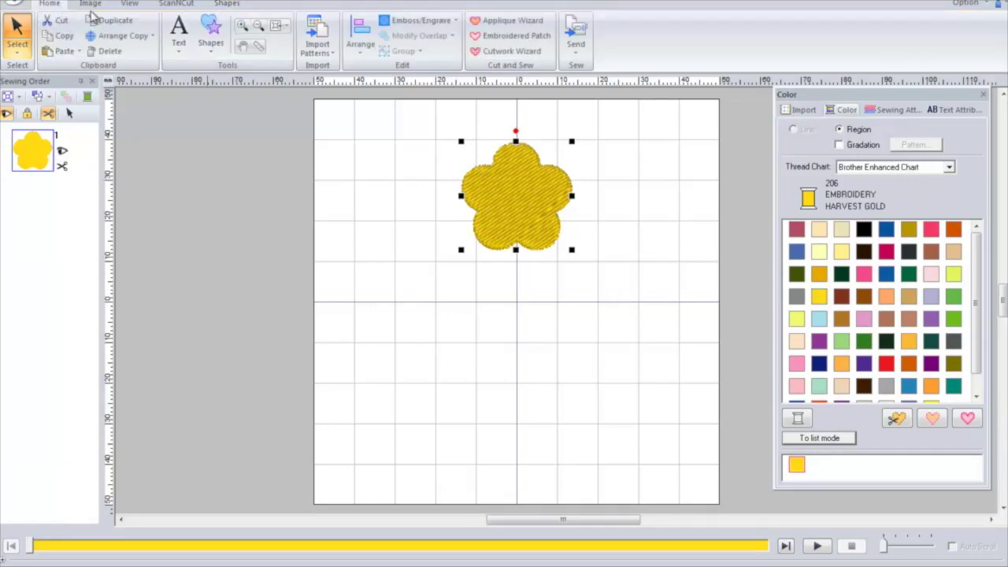
pyautogui.click(210, 36)
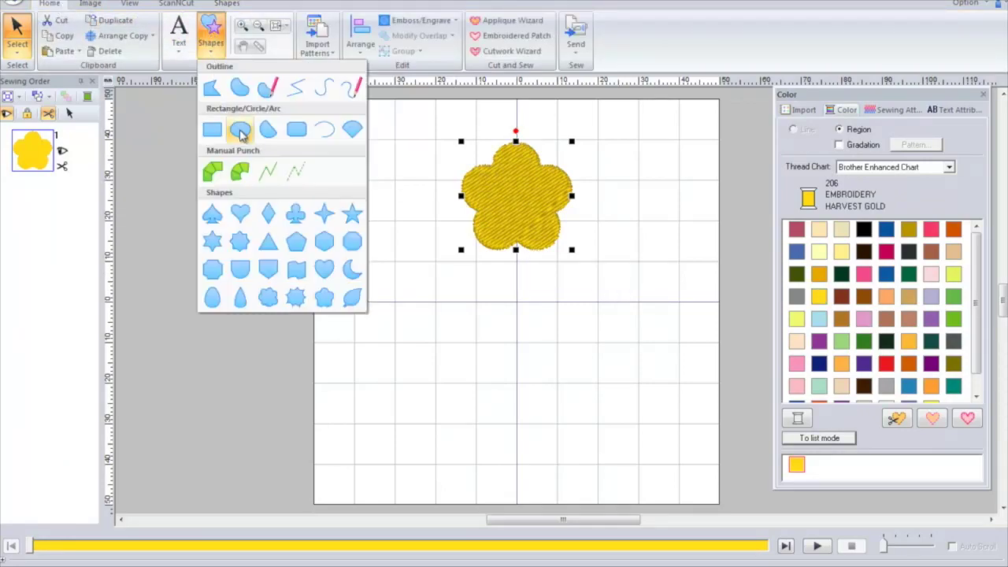
pyautogui.click(240, 129)
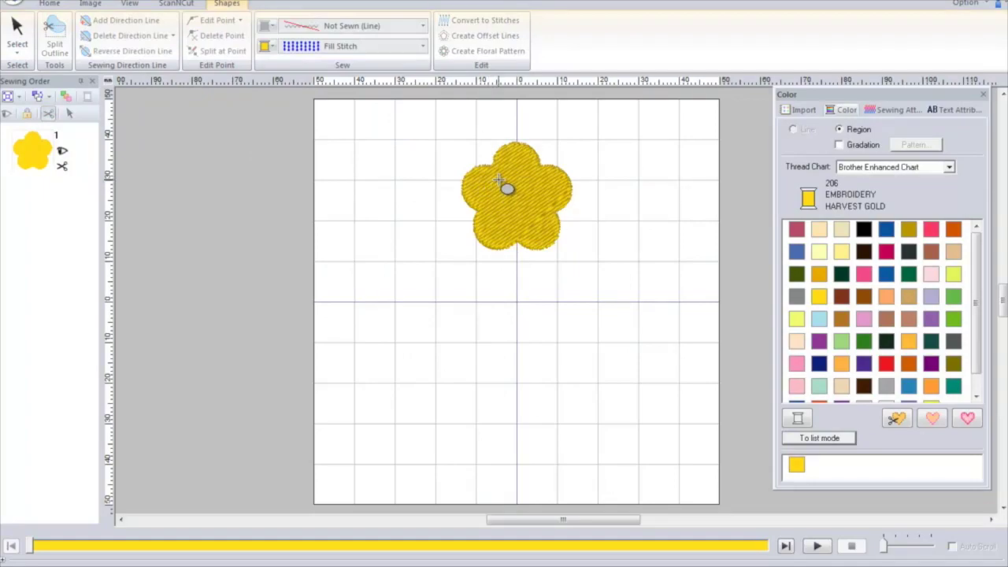
pyautogui.moveTo(517, 199); pyautogui.dragTo(535, 218)
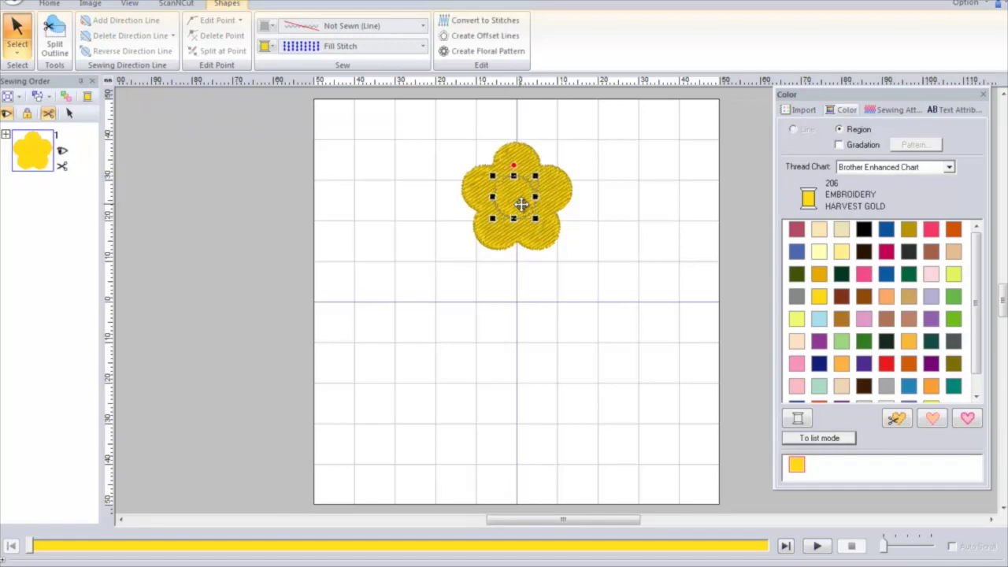
pyautogui.click(865, 274)
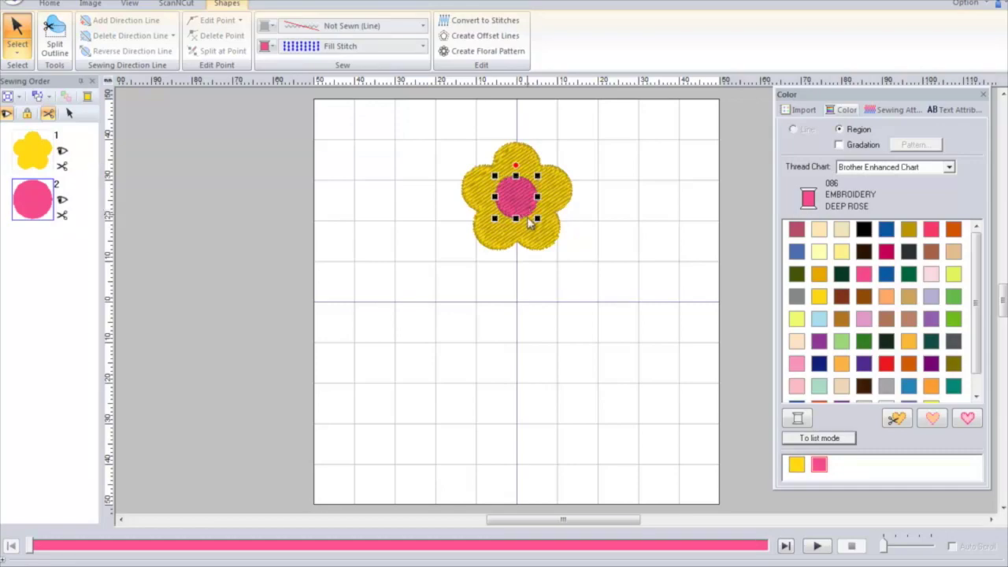
pyautogui.click(493, 126)
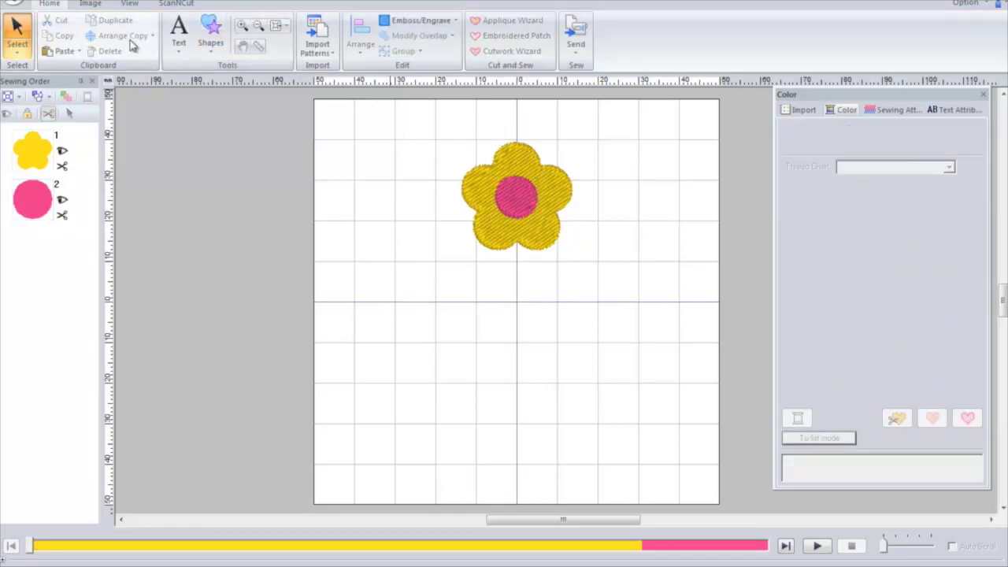
# Draw a vertical open straight line about 26 mm long down from the flower as its stem, sewn as Stem Stitch
pyautogui.click(211, 39)
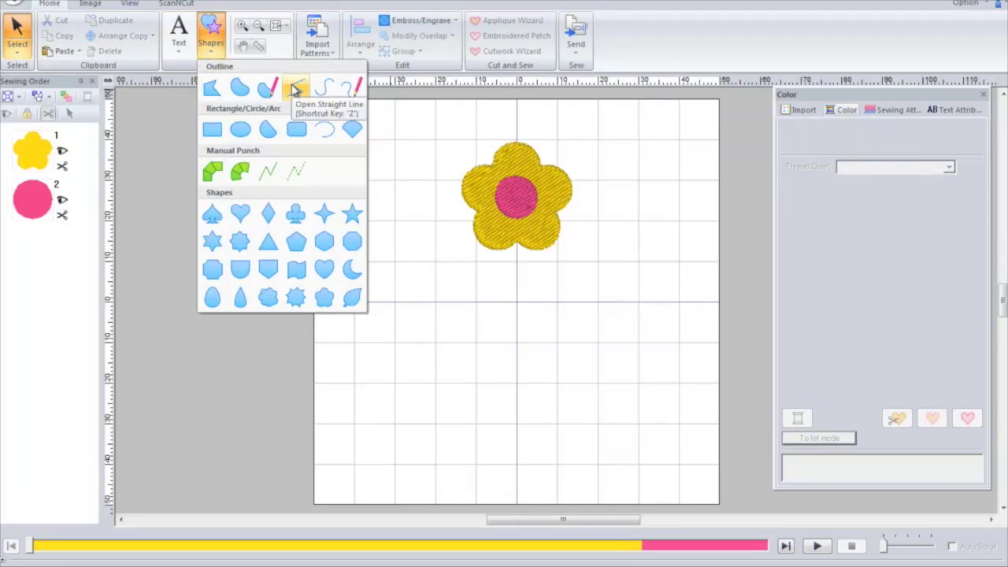
pyautogui.click(295, 89)
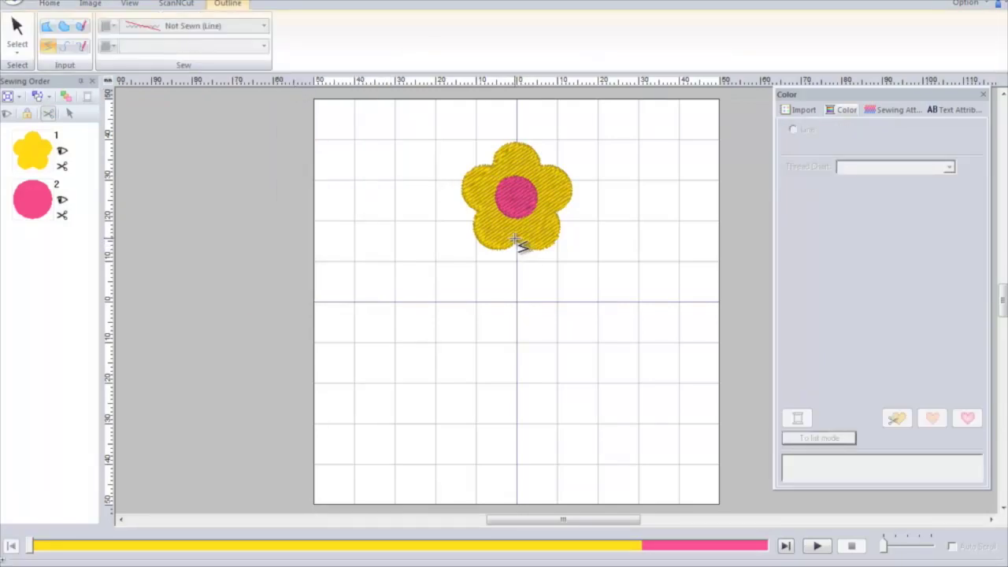
pyautogui.click(516, 241)
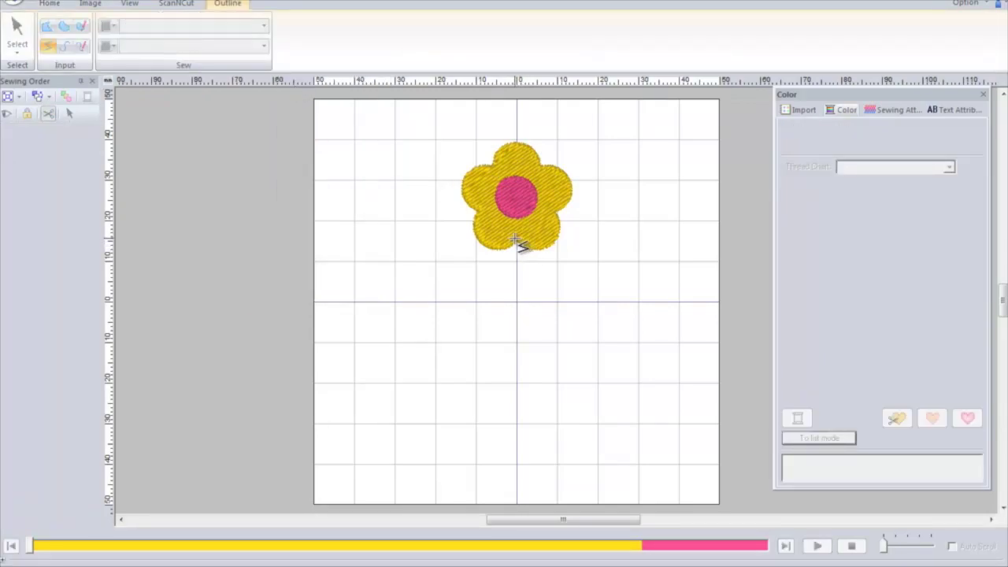
pyautogui.doubleClick(517, 343)
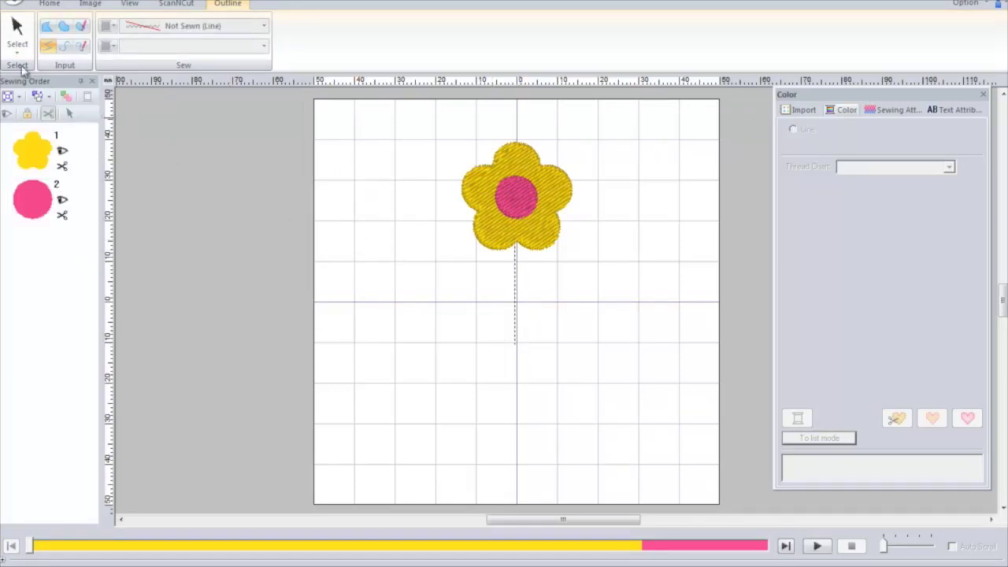
pyautogui.click(18, 32)
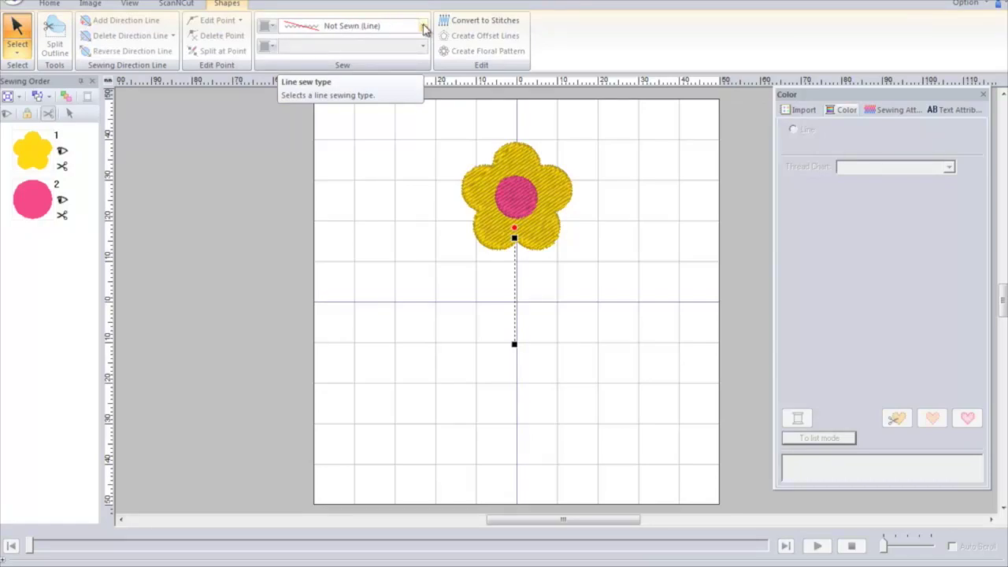
pyautogui.click(423, 28)
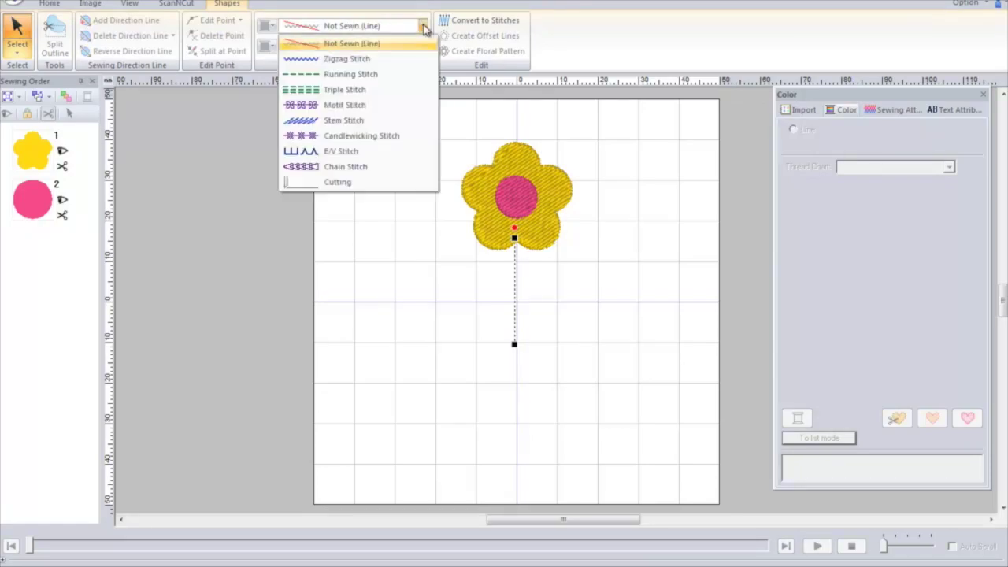
pyautogui.click(372, 126)
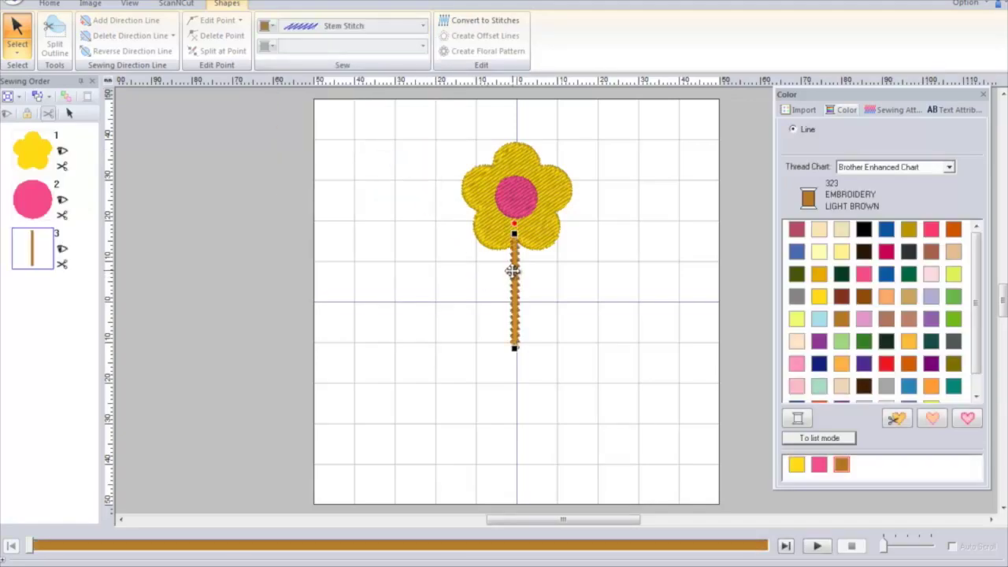
pyautogui.click(579, 315)
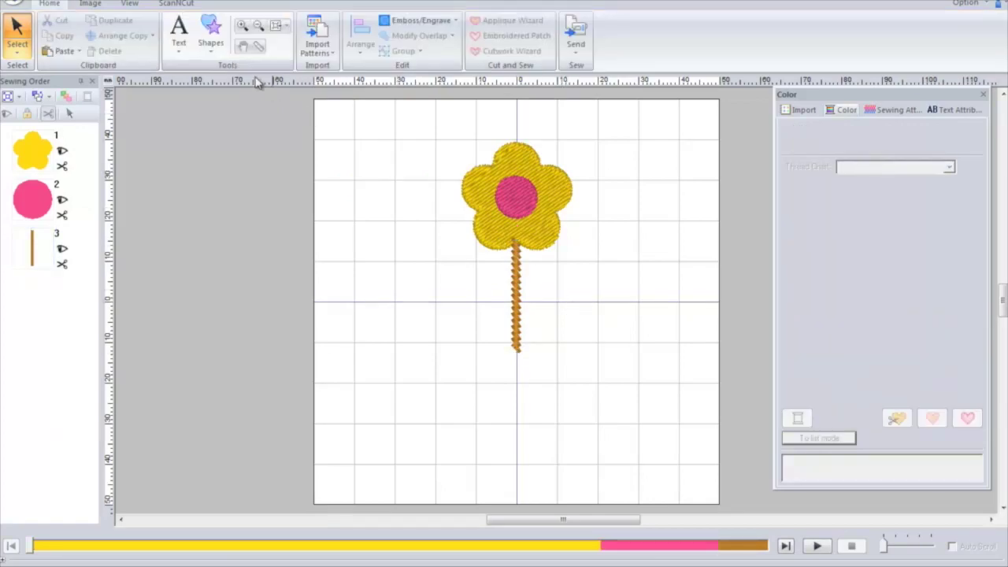
# Draw a pentagon about 30 mm wide and centre it at the lower end of the stem
pyautogui.click(211, 41)
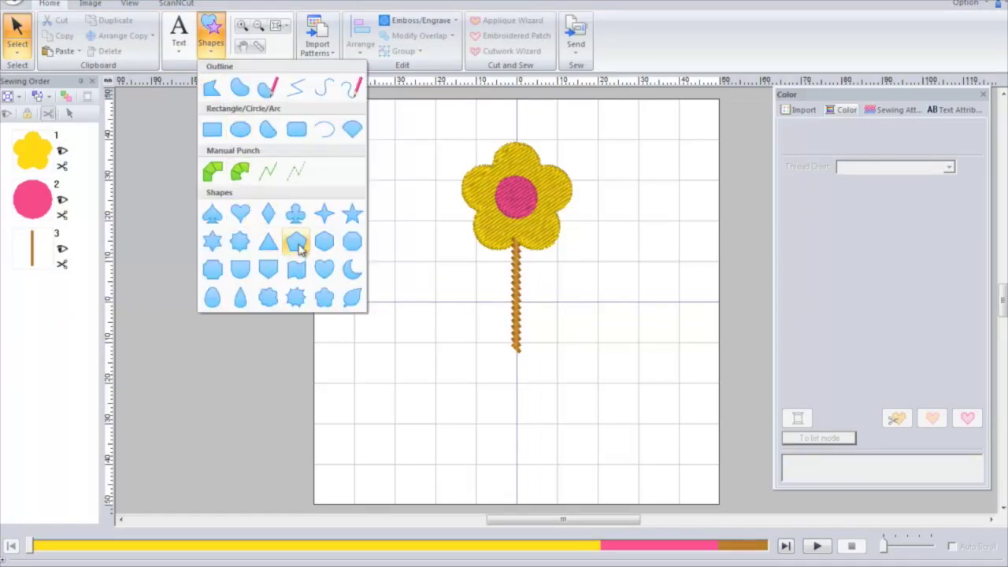
pyautogui.click(297, 243)
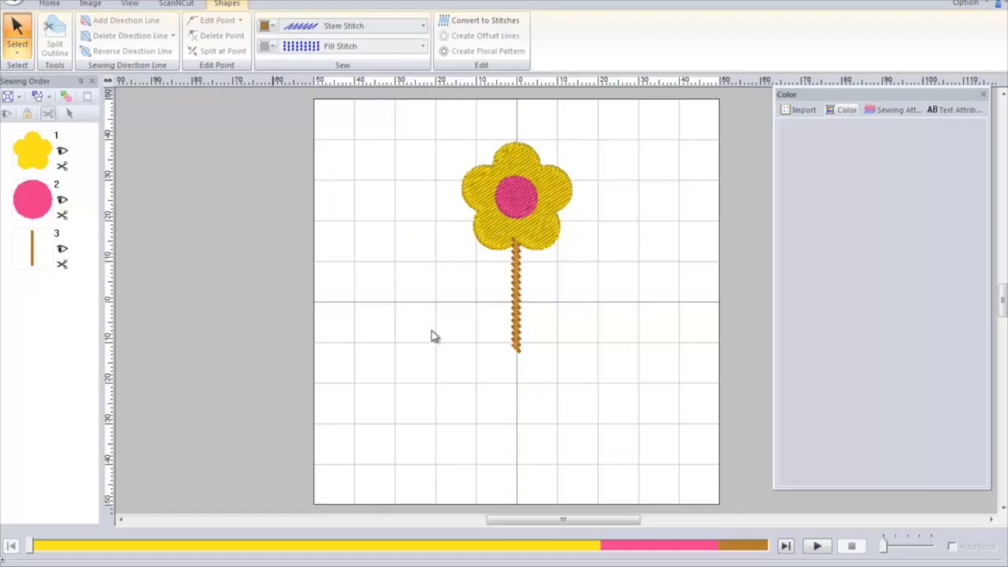
pyautogui.moveTo(442, 354); pyautogui.dragTo(546, 470)
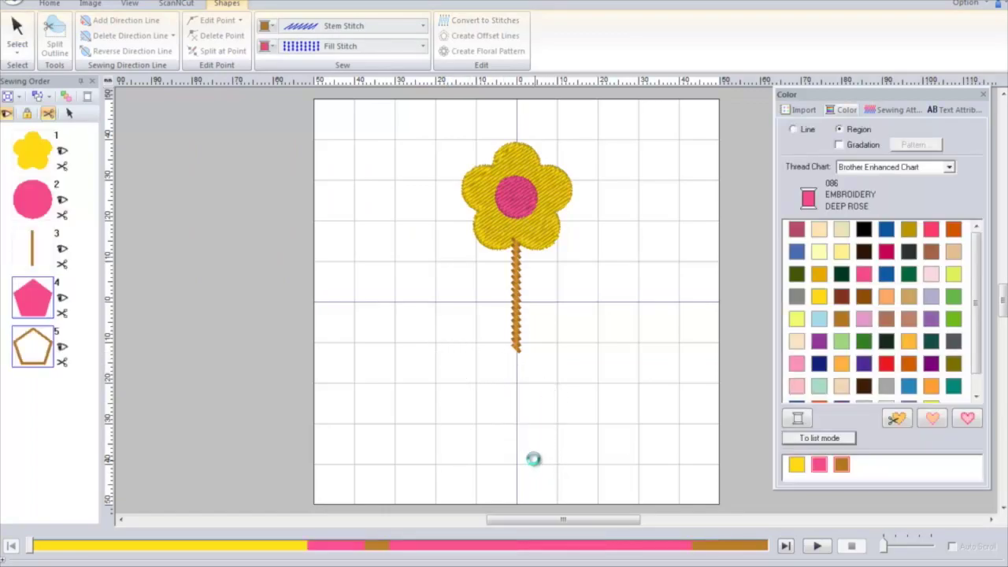
pyautogui.moveTo(517, 432); pyautogui.dragTo(525, 424)
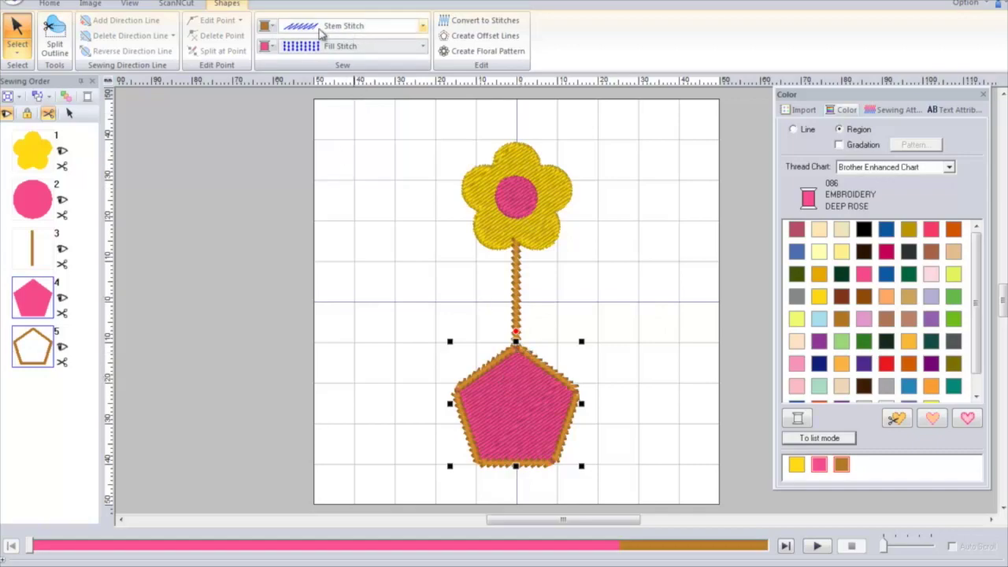
# Set the pentagon's outline to Not Sewn and colour its fill Highlight Milk Chocolate
pyautogui.click(423, 27)
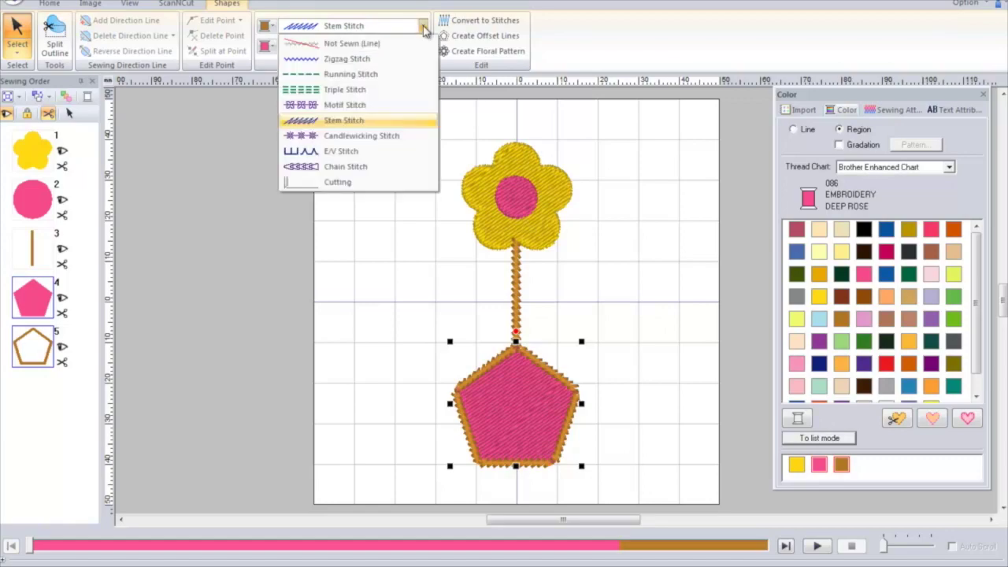
pyautogui.click(364, 44)
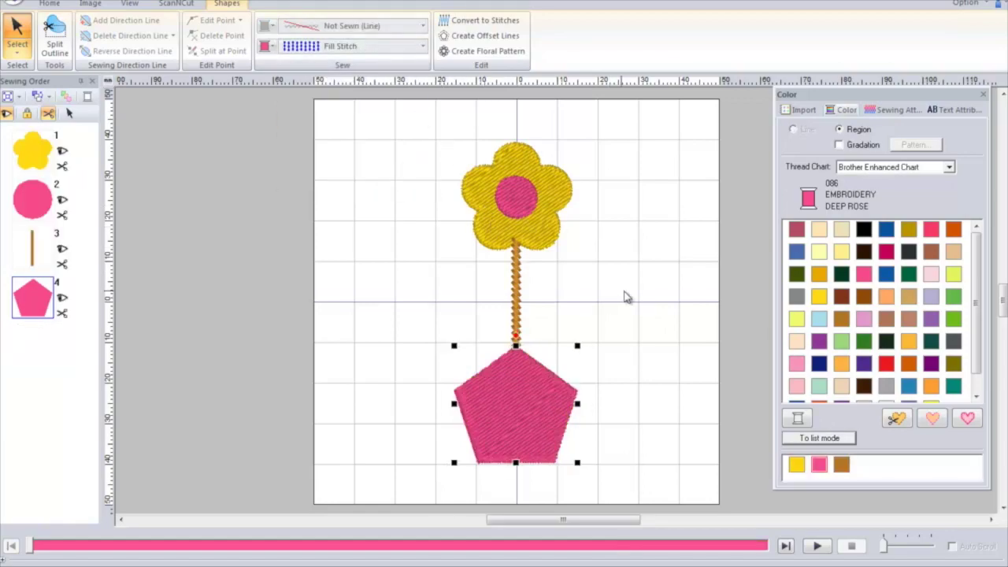
pyautogui.click(843, 297)
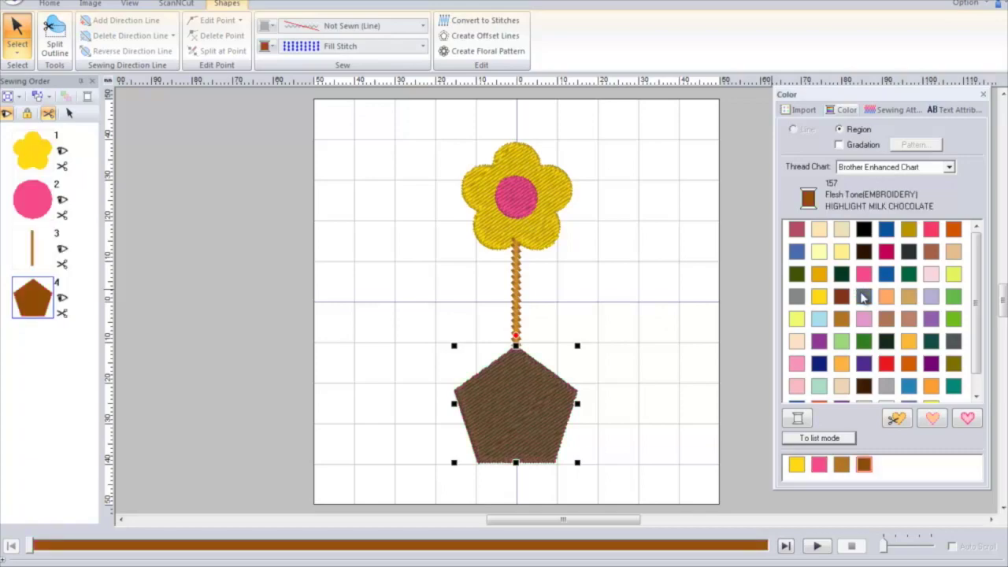
pyautogui.click(661, 343)
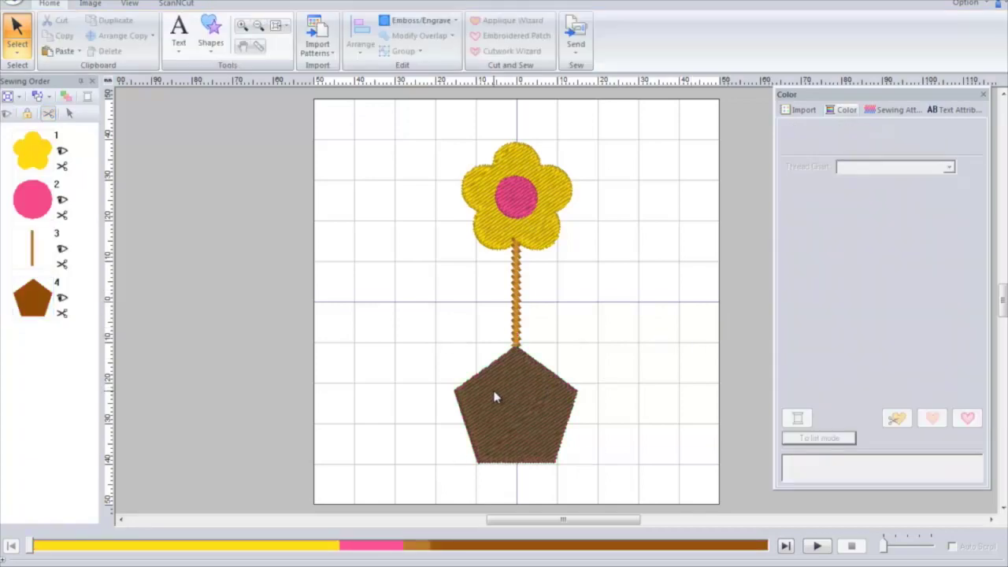
# Move the brown pentagon about 1 mm up towards the flower, keeping it centred under the stem
pyautogui.click(508, 396)
pyautogui.moveTo(513, 389); pyautogui.dragTo(512, 369)
pyautogui.click(386, 306)
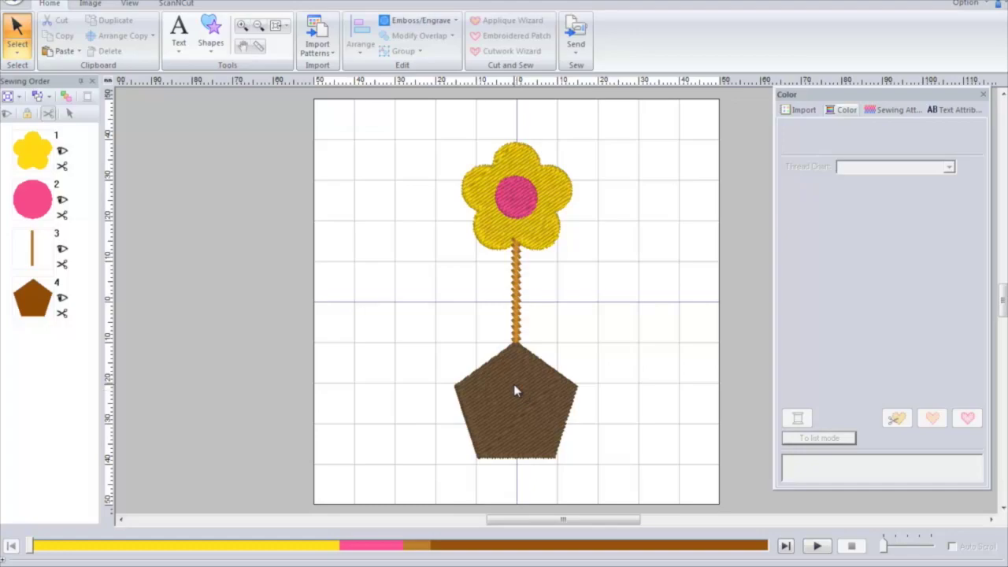
# Delete the apex point of the brown pentagon to turn it into a flat-topped pot
pyautogui.click(23, 60)
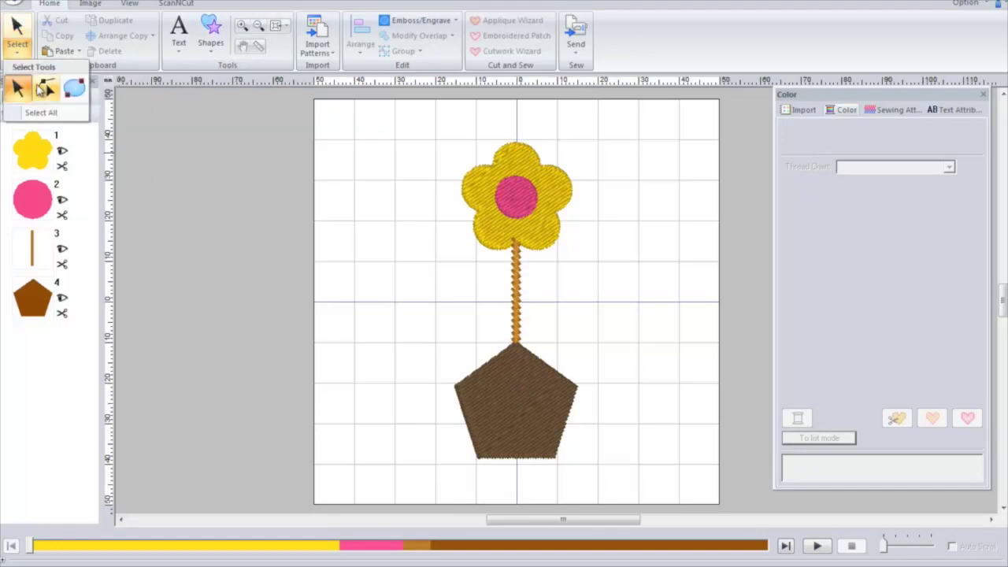
pyautogui.click(46, 93)
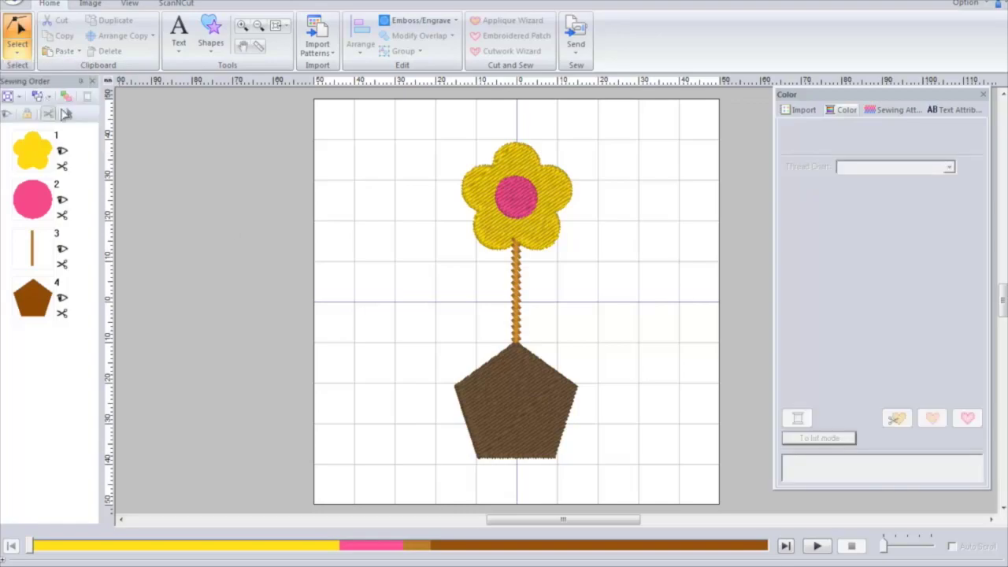
pyautogui.click(511, 367)
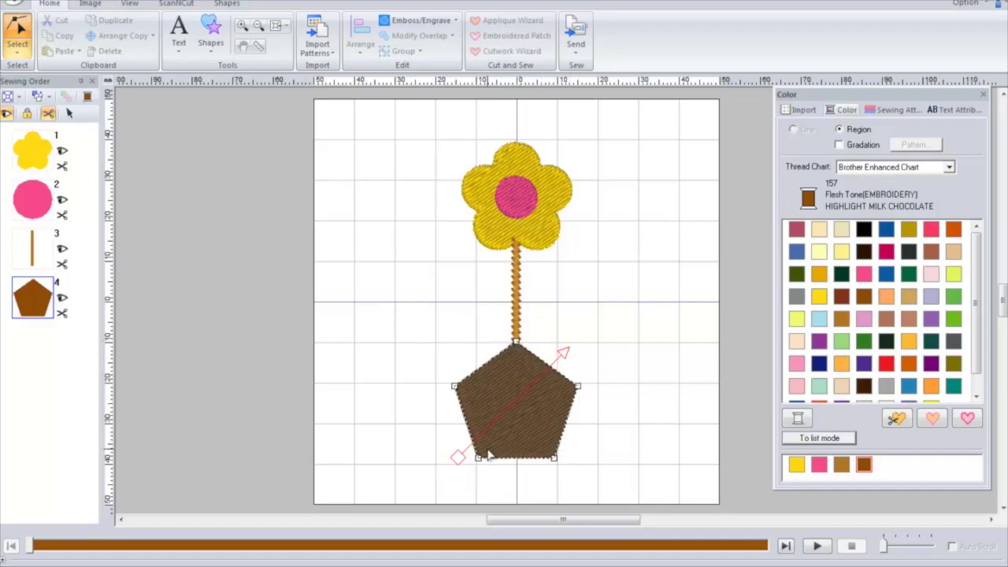
pyautogui.rightClick(517, 344)
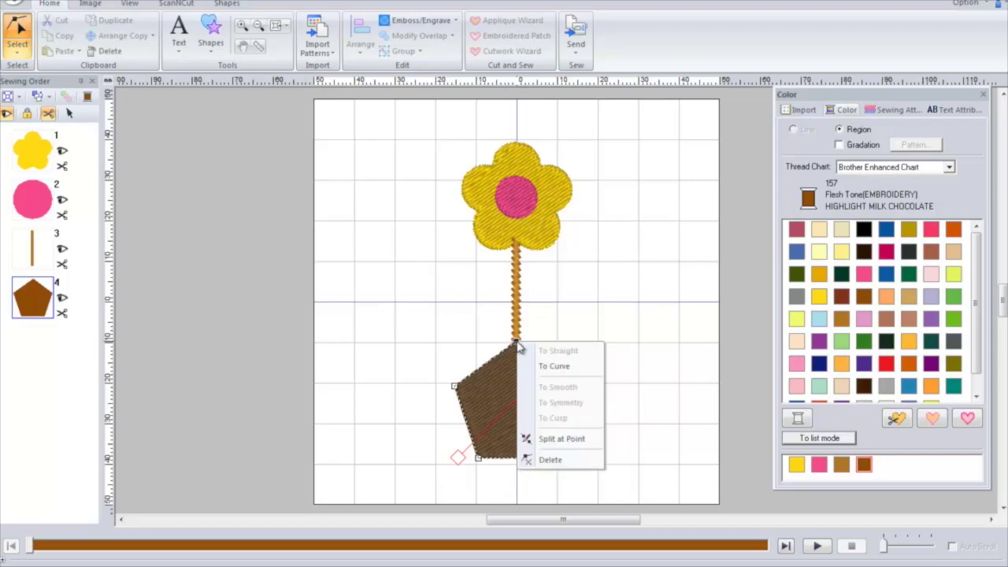
pyautogui.click(563, 464)
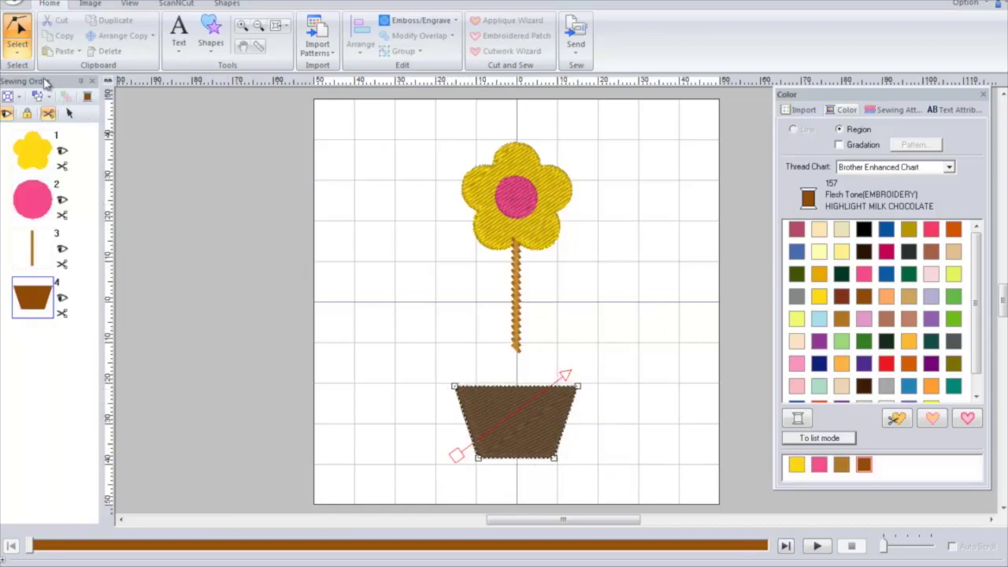
# Move the brown pot about 10 mm up so its rim meets the lower end of the stem
pyautogui.click(17, 55)
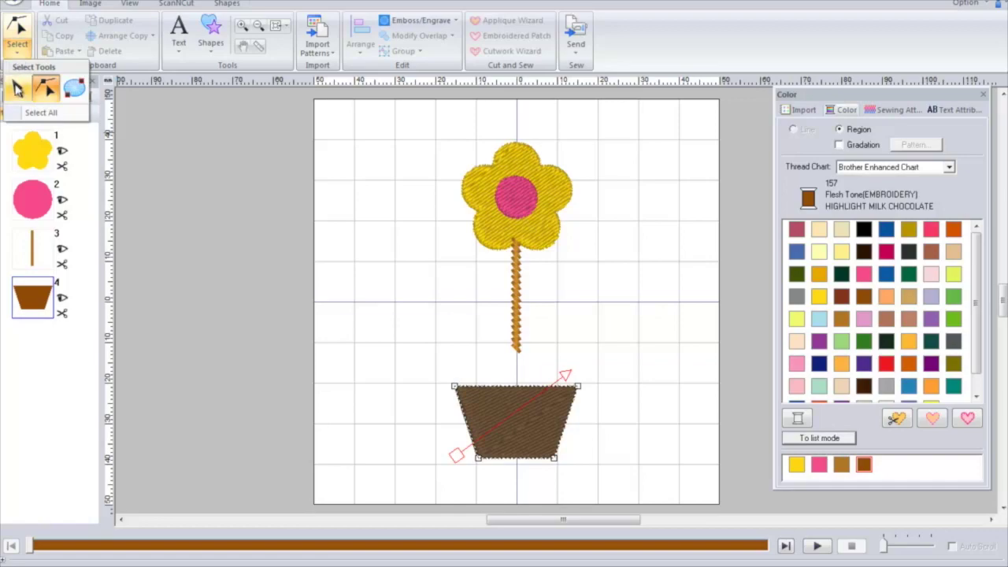
pyautogui.click(17, 89)
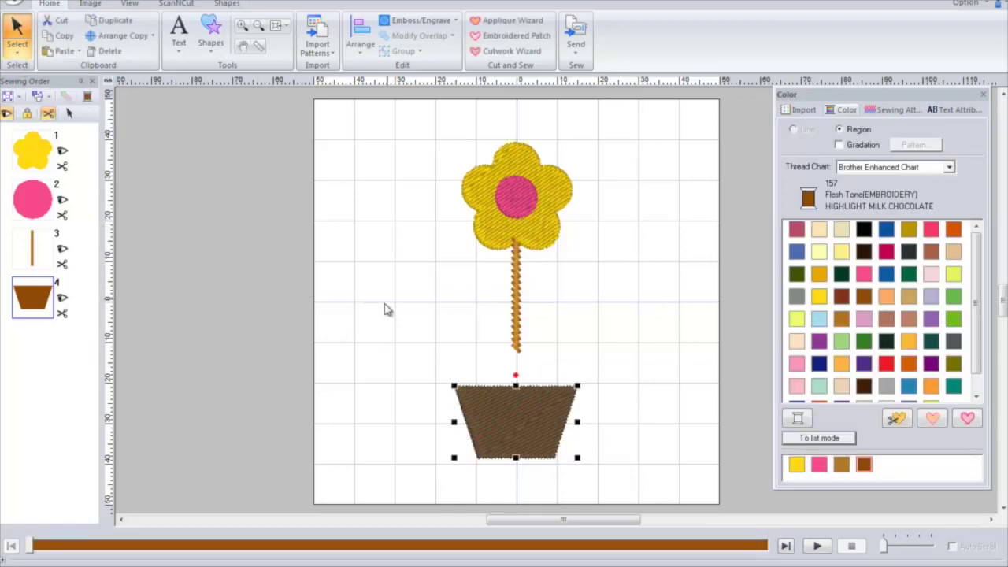
pyautogui.moveTo(522, 412); pyautogui.dragTo(521, 385)
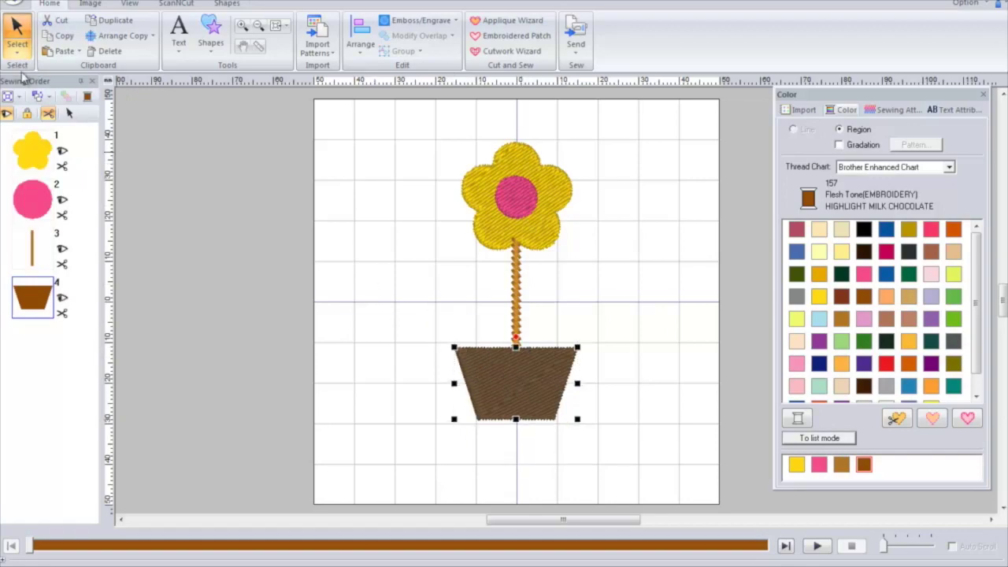
pyautogui.click(354, 266)
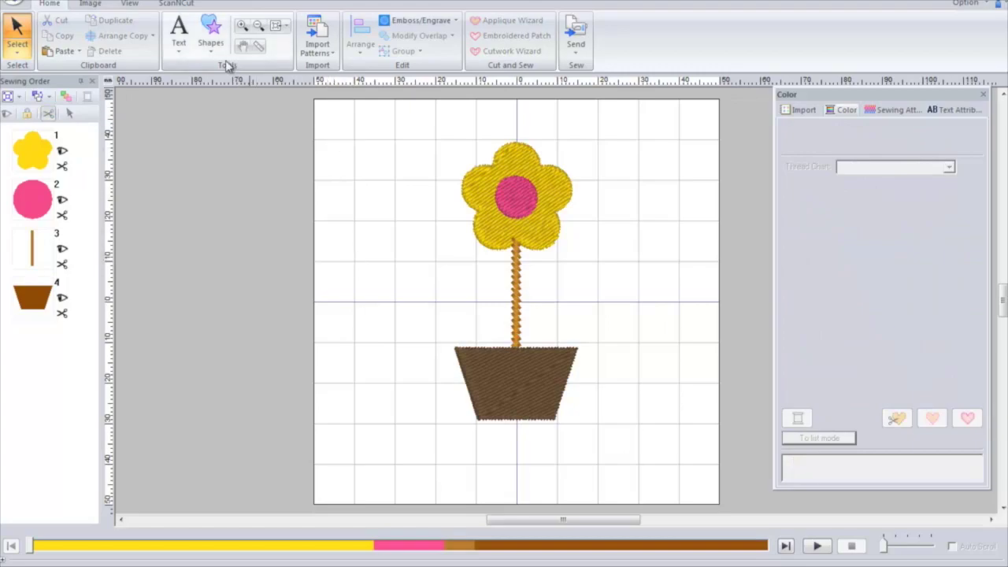
# Draw a leaf shape about 11 mm wide against the right side of the stem and colour it Lime Green
pyautogui.click(218, 47)
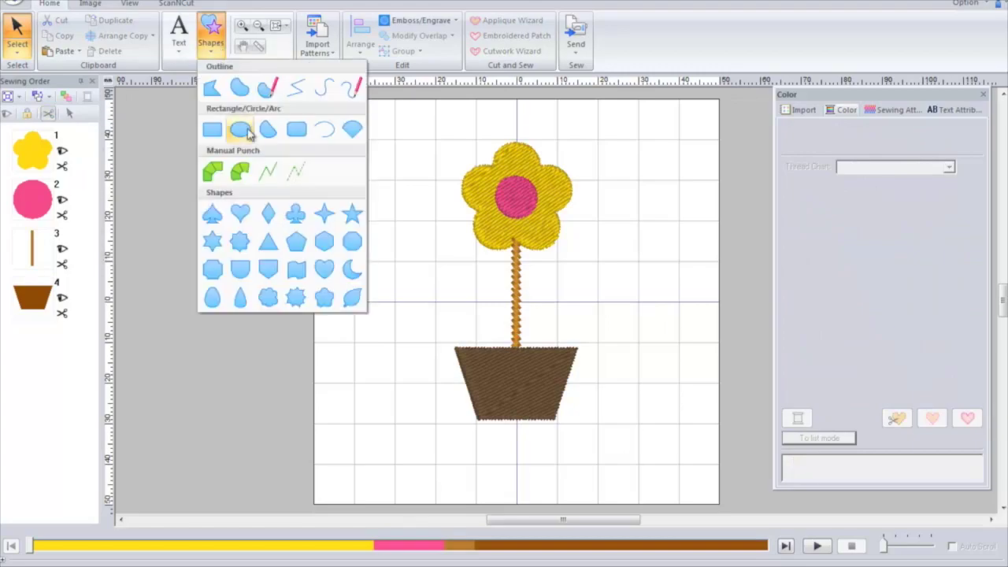
pyautogui.click(354, 297)
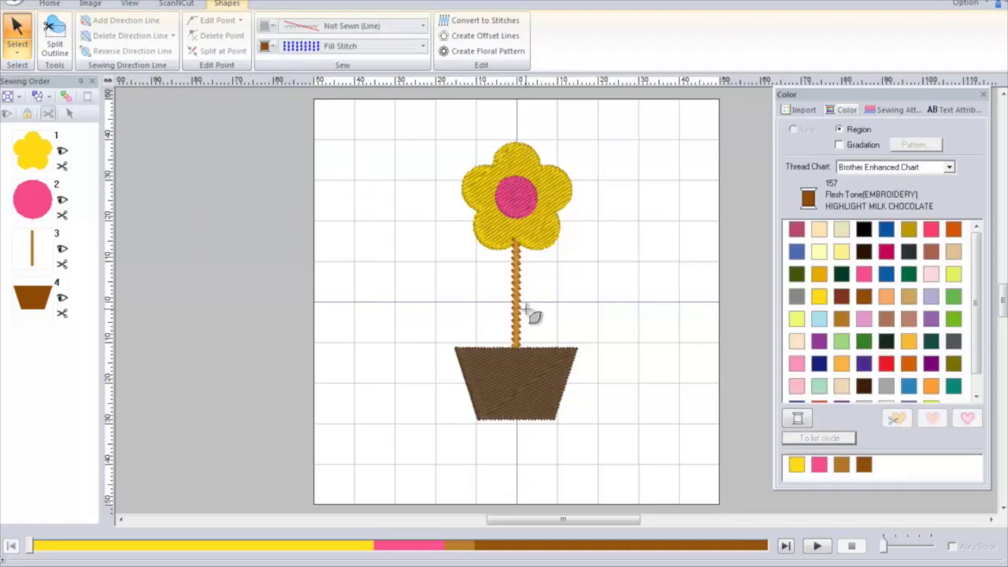
pyautogui.moveTo(531, 322); pyautogui.dragTo(570, 275)
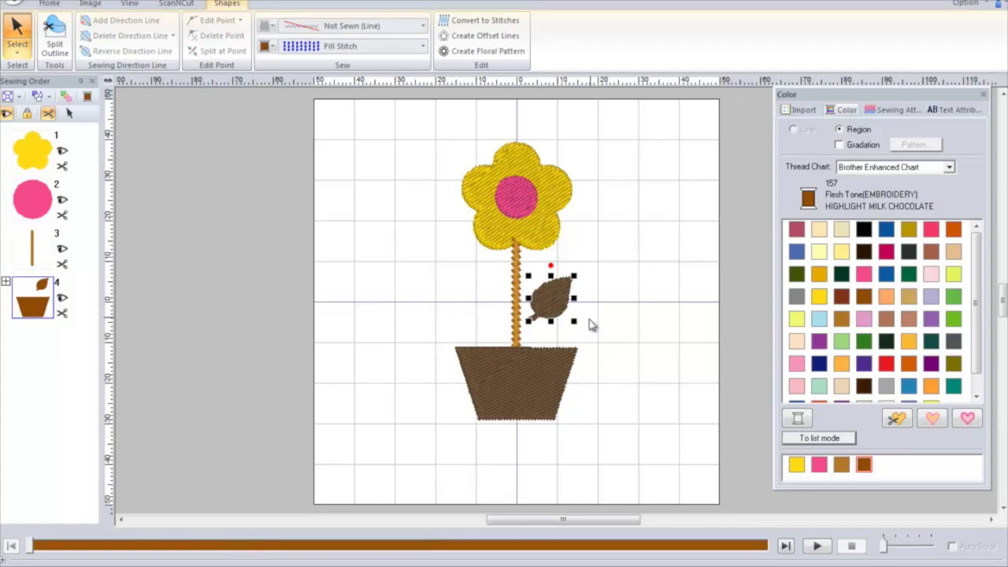
pyautogui.moveTo(549, 318); pyautogui.dragTo(541, 317)
pyautogui.click(954, 318)
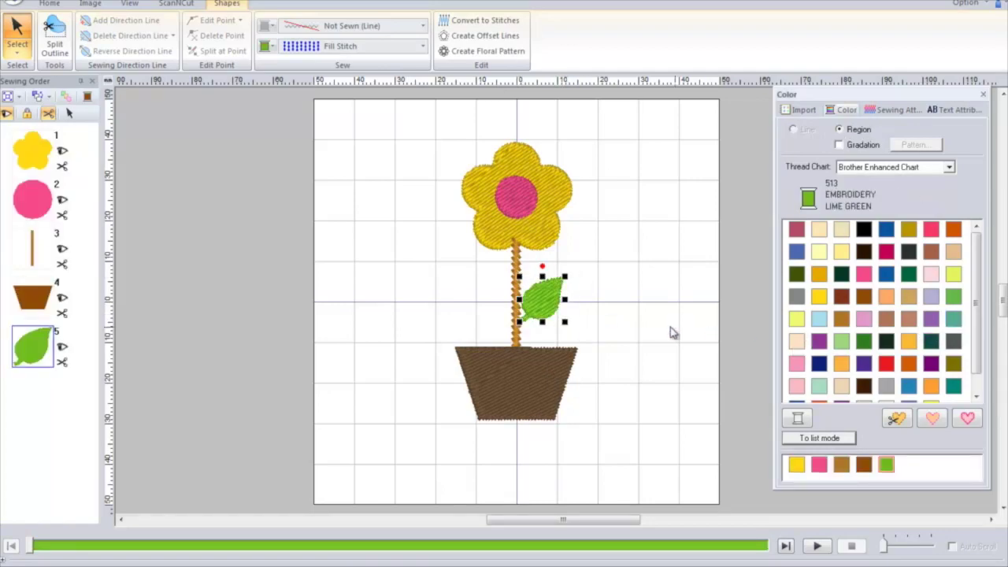
pyautogui.click(633, 323)
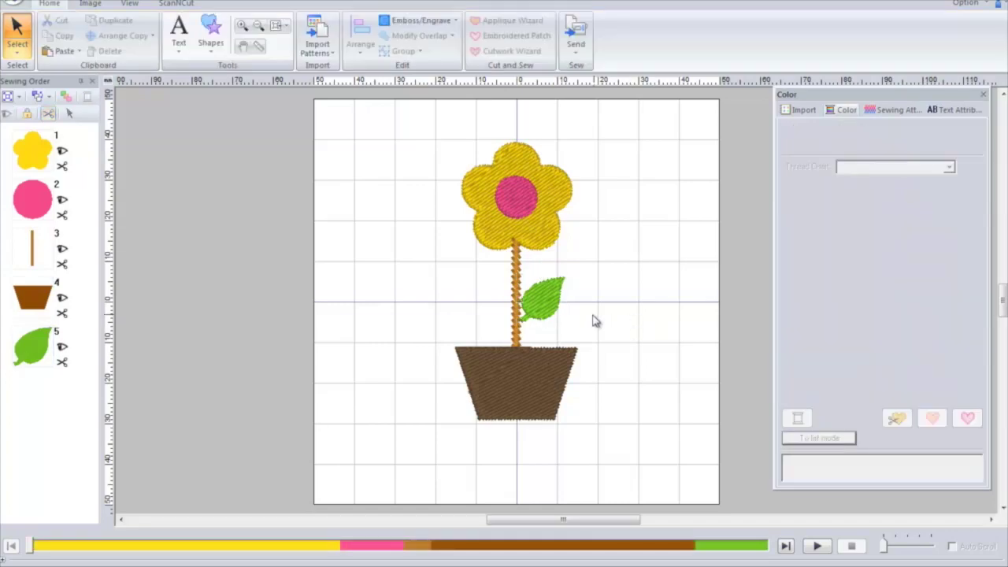
# Duplicate the green leaf and place the copy above and to the right of the original
pyautogui.click(544, 311)
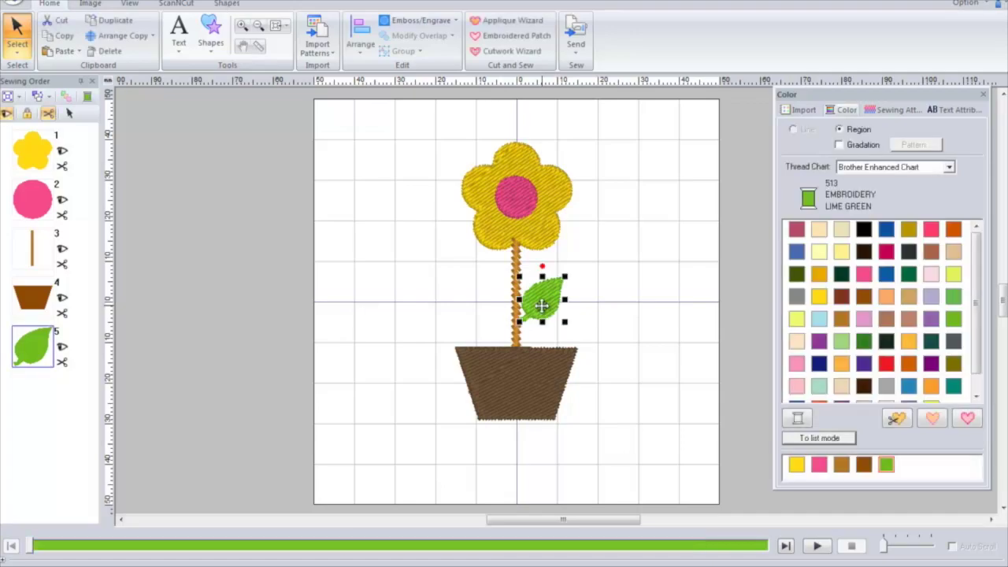
pyautogui.rightClick(544, 311)
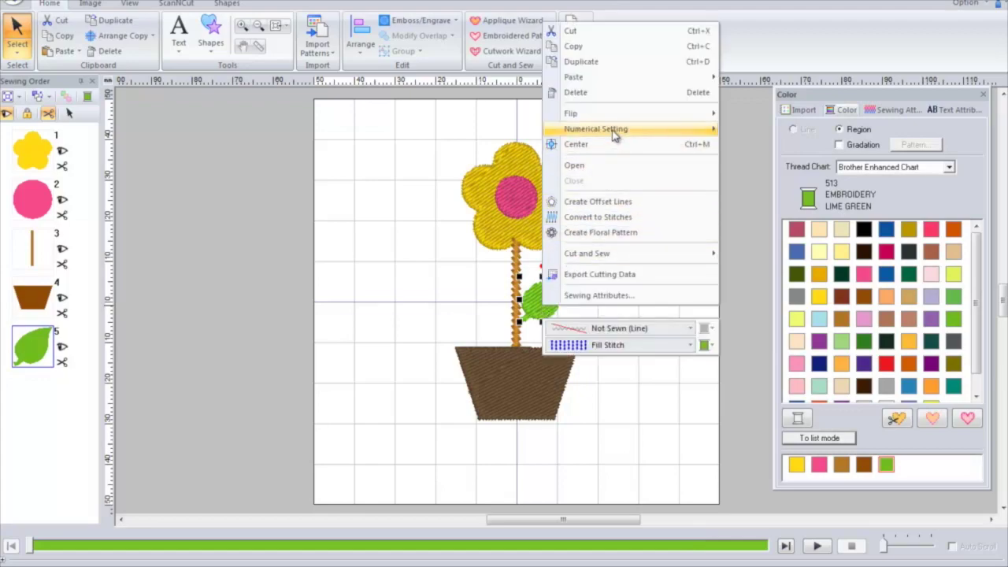
pyautogui.click(630, 67)
pyautogui.moveTo(561, 327); pyautogui.dragTo(596, 276)
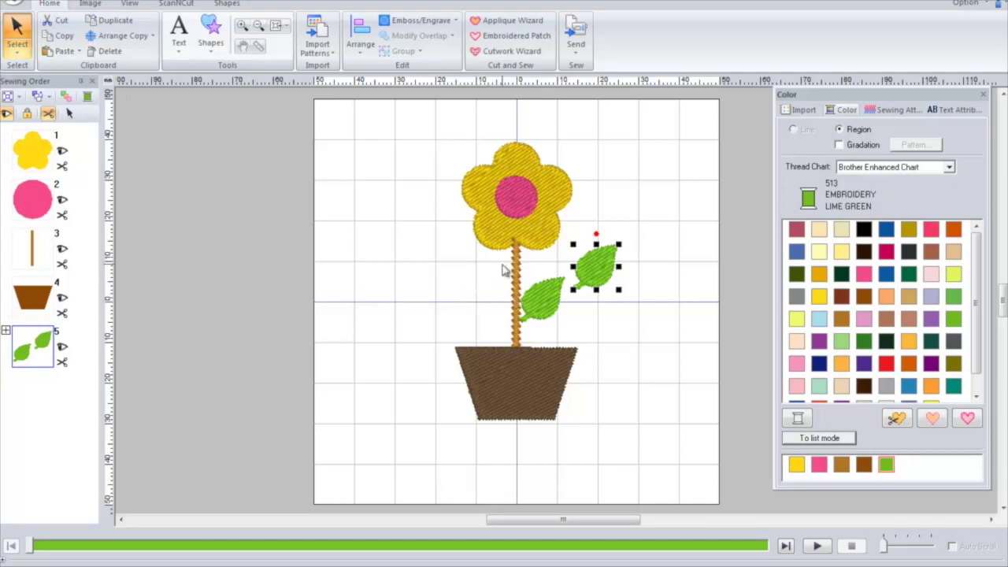
# Flip the copied leaf horizontally and place it on the left side of the stem, opposite the first leaf
pyautogui.rightClick(588, 264)
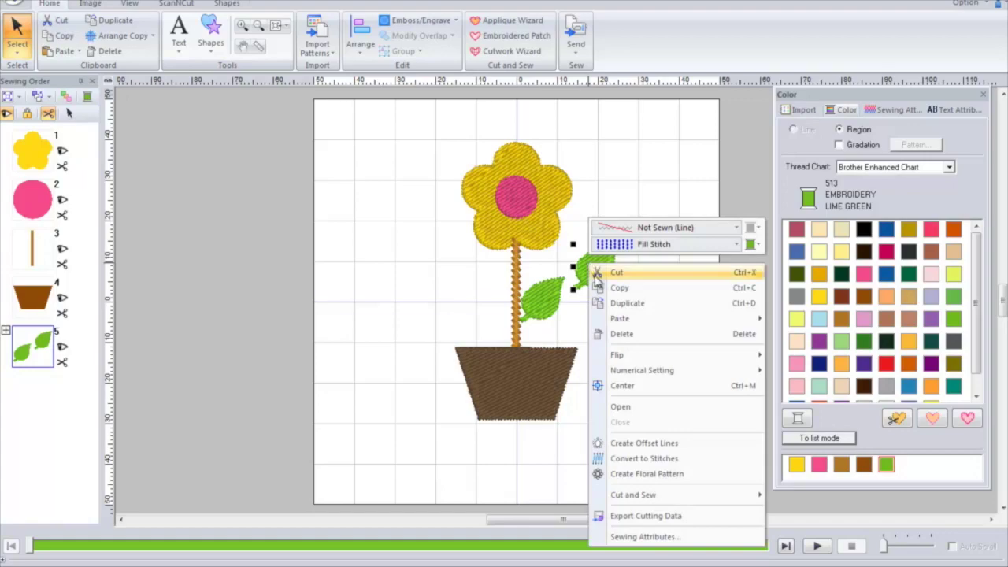
pyautogui.moveTo(704, 360)
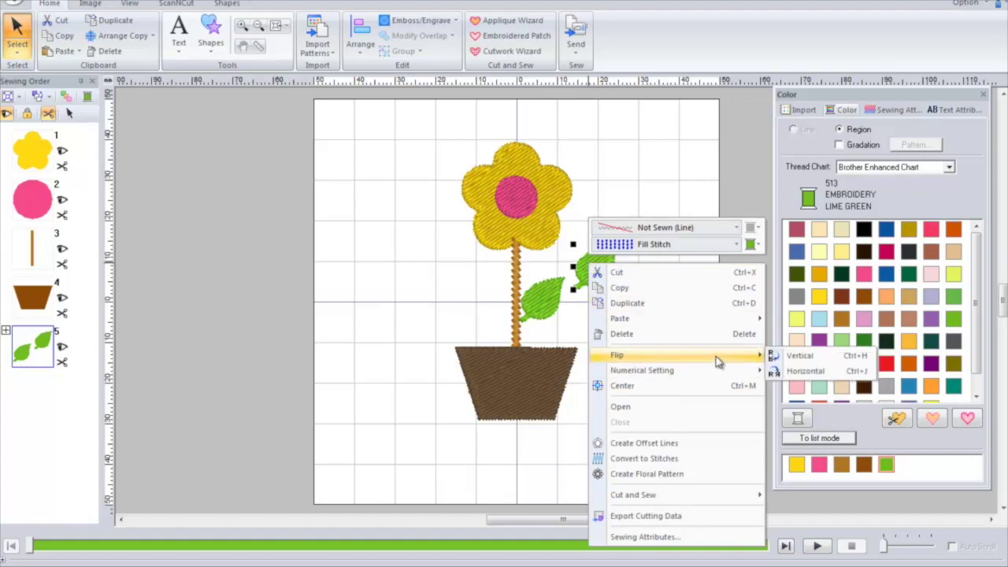
pyautogui.click(839, 376)
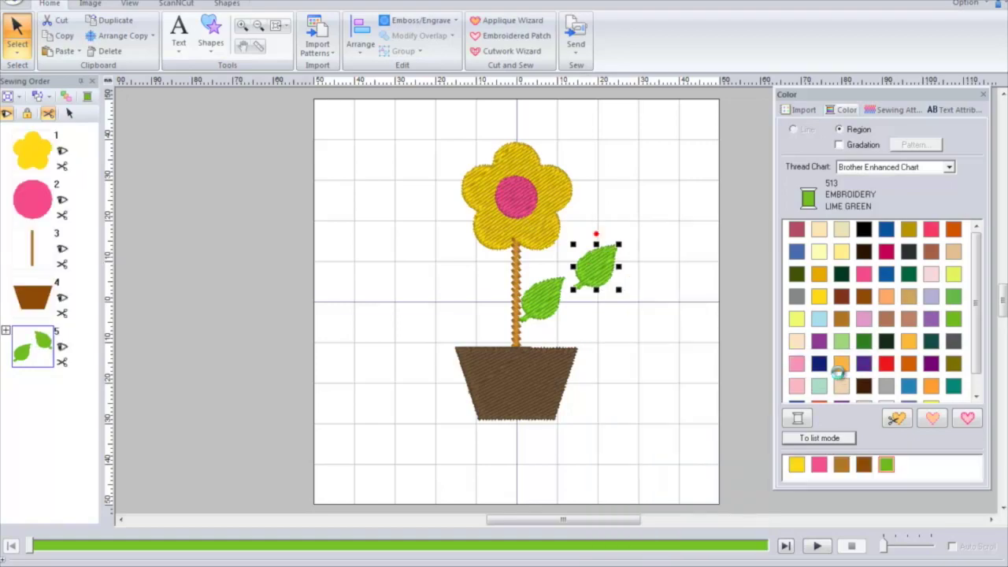
pyautogui.moveTo(594, 263); pyautogui.dragTo(487, 305)
pyautogui.click(431, 329)
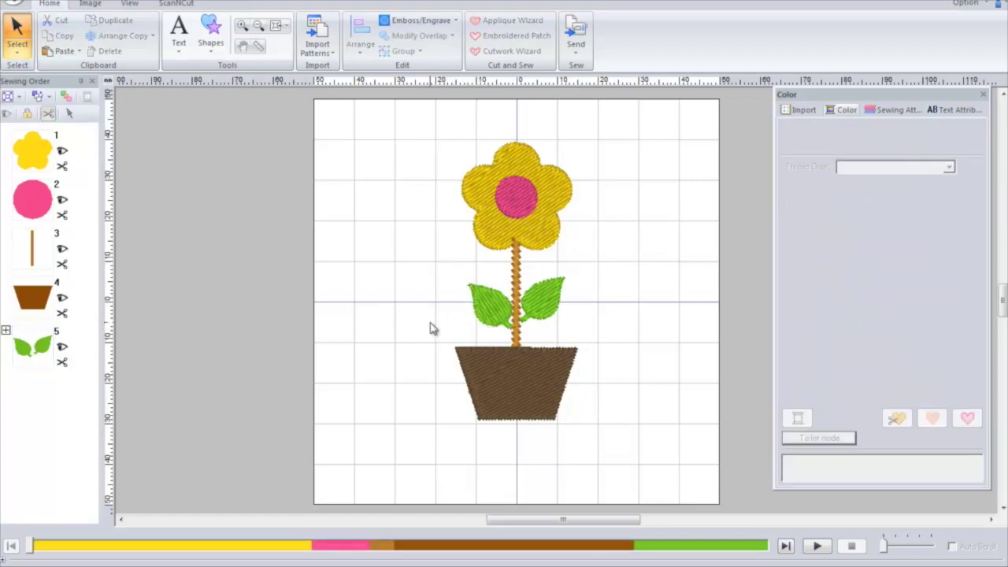